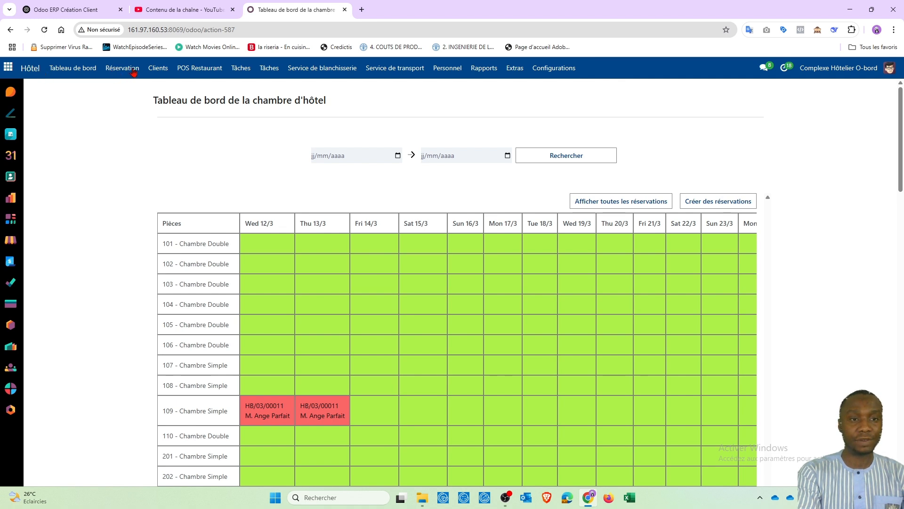
Step: Open the room reservations list, filter it to the Confirmé status, and open the reservation dated 12/03/2025
click(134, 71)
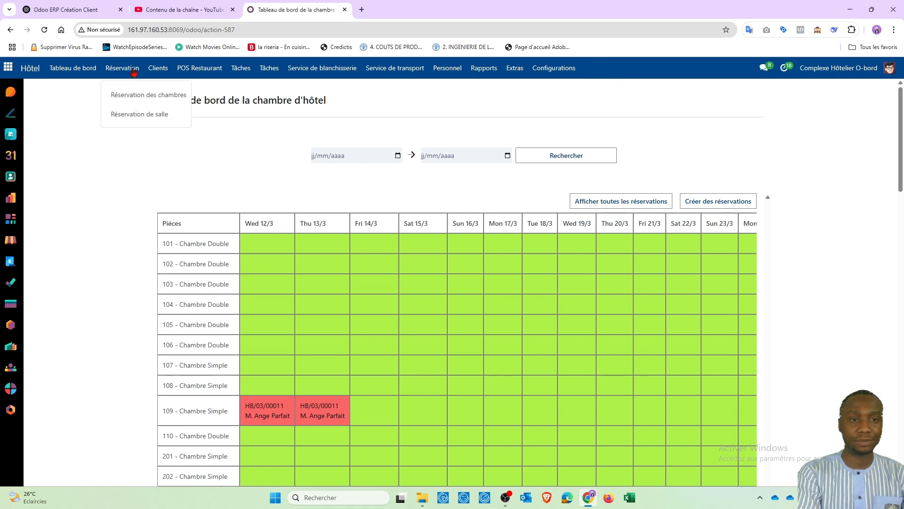
click(147, 94)
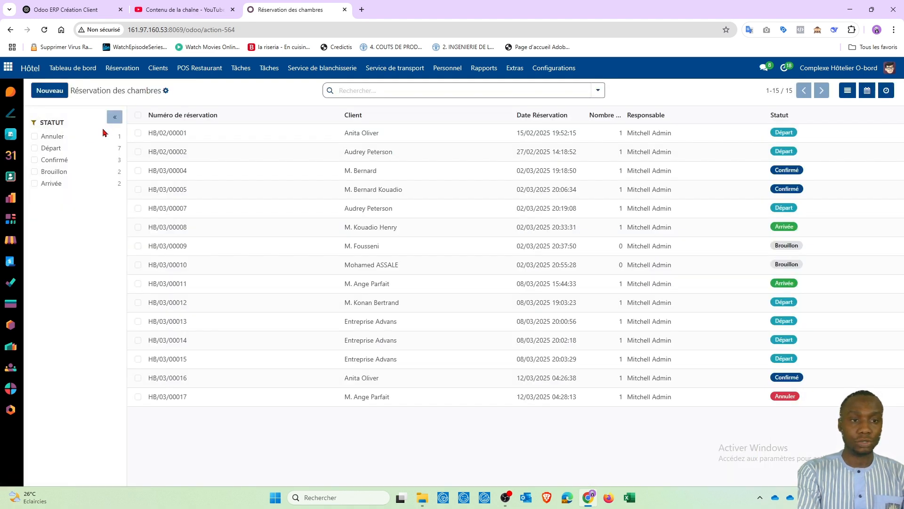
click(34, 160)
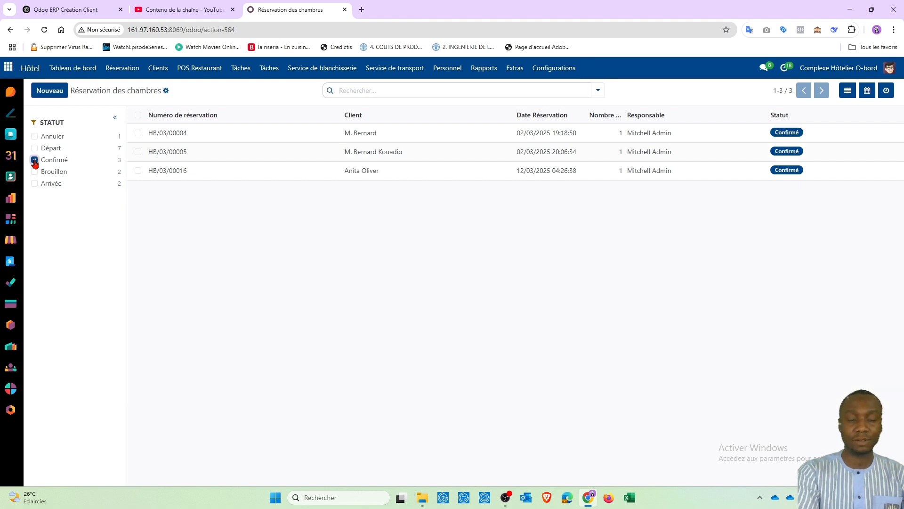
click(171, 174)
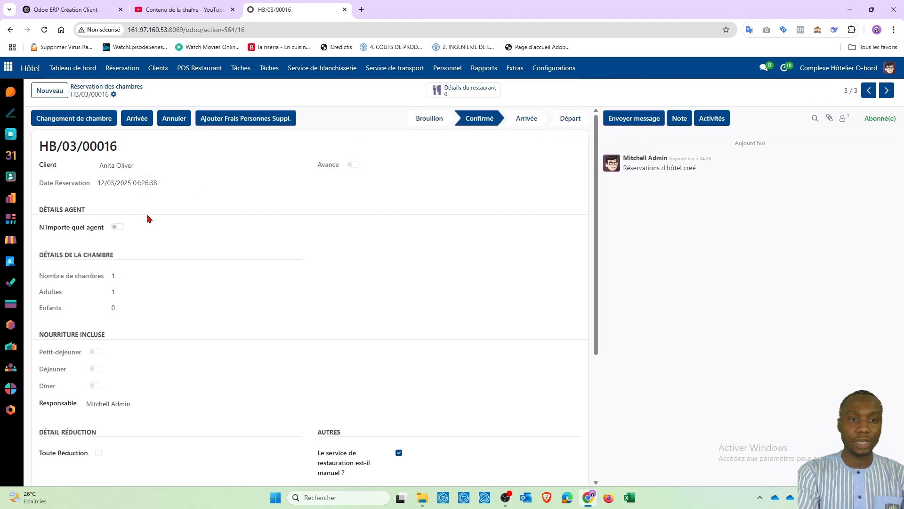
Step: Change the reservation's room from 204 - Chambre Simple to 107 - Chambre Simple without adding room change fees
scroll(166, 238, down, 4)
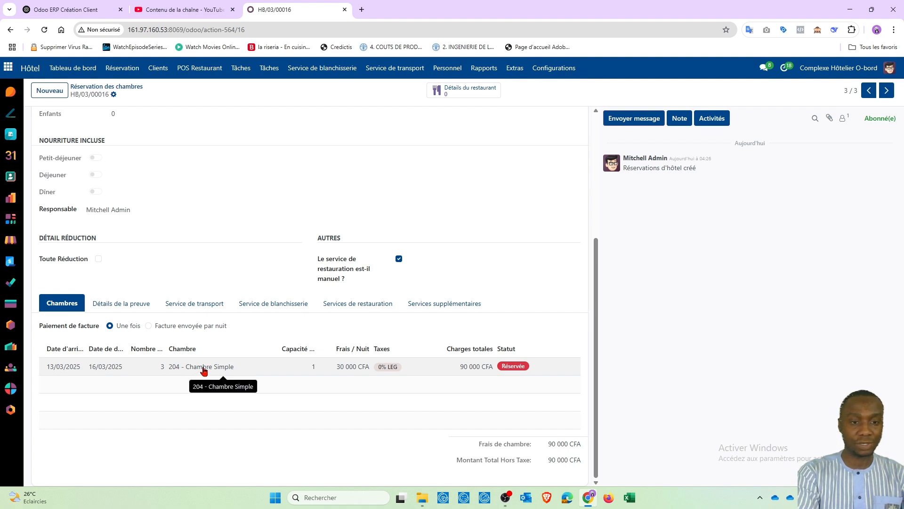
scroll(174, 372, up, 3)
scroll(210, 384, left, 2)
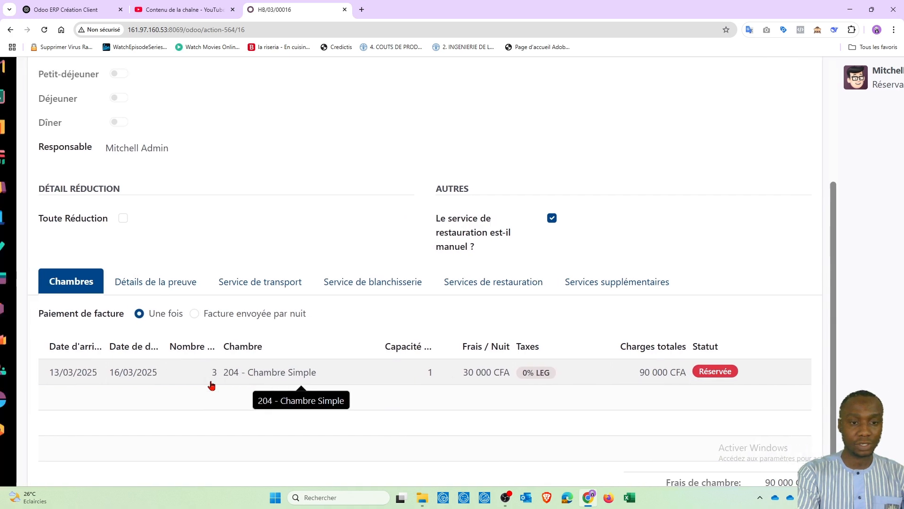
scroll(256, 380, down, 3)
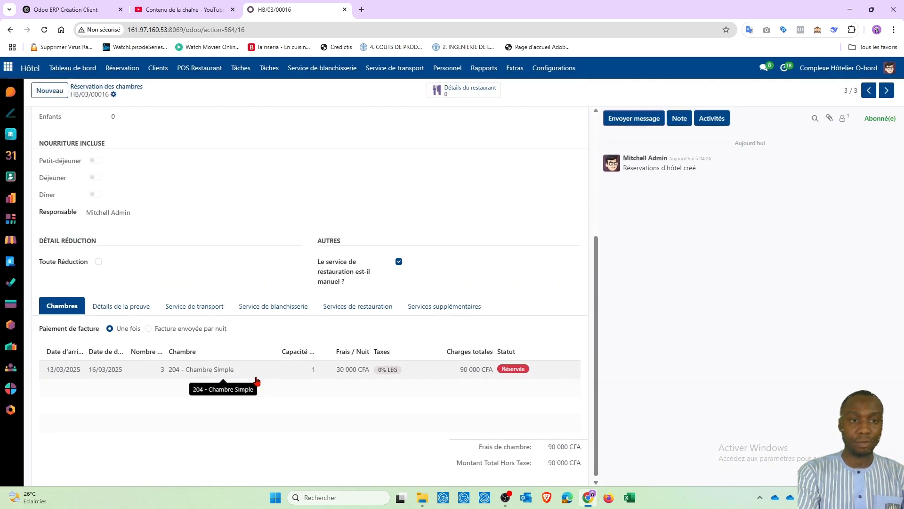
scroll(257, 381, up, 4)
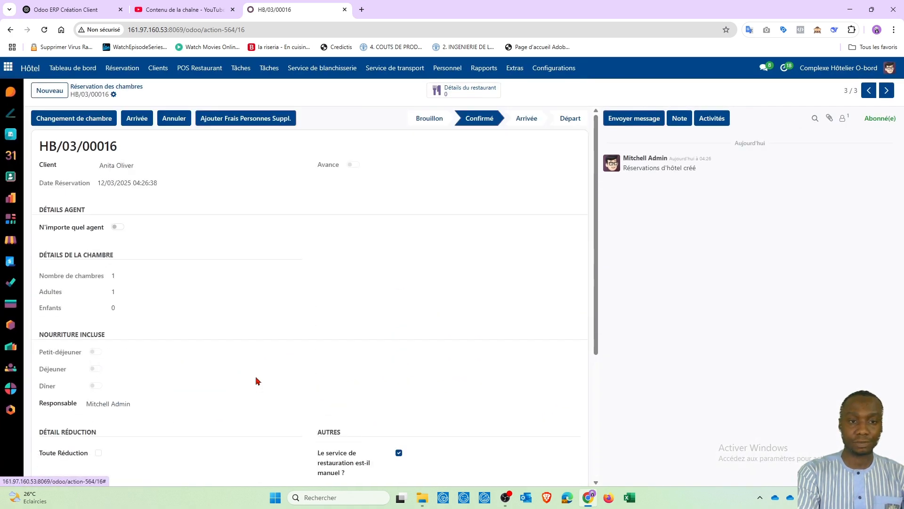
click(74, 123)
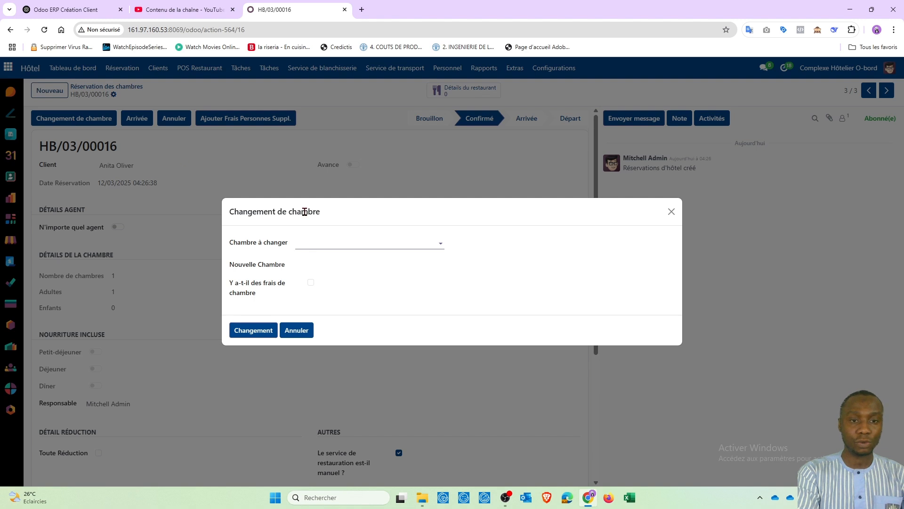
click(338, 245)
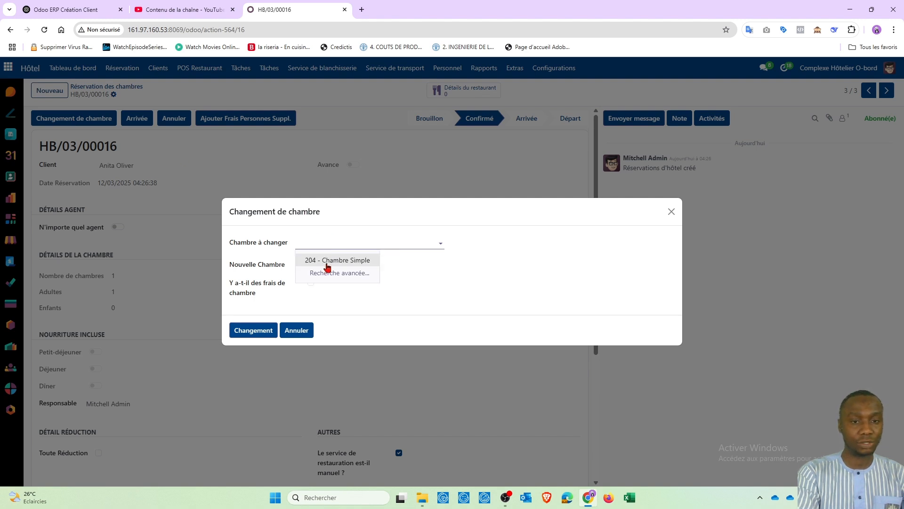
click(327, 261)
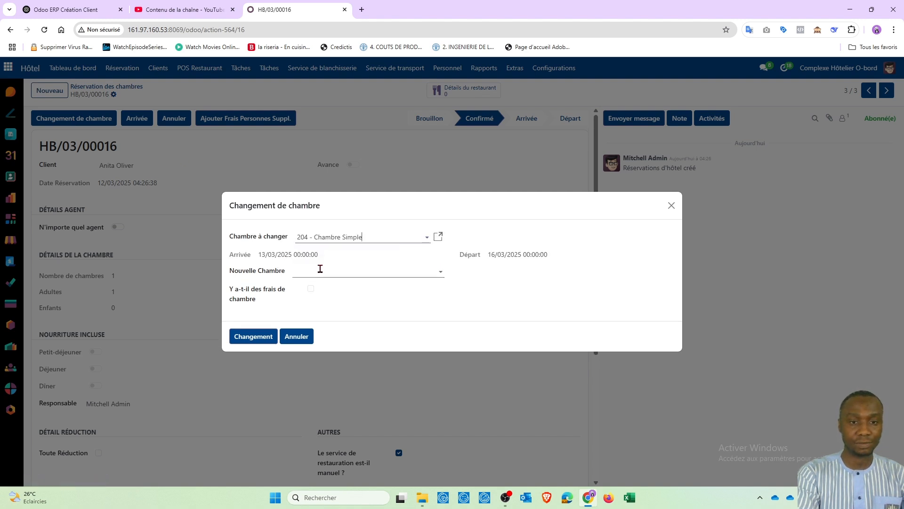
click(319, 270)
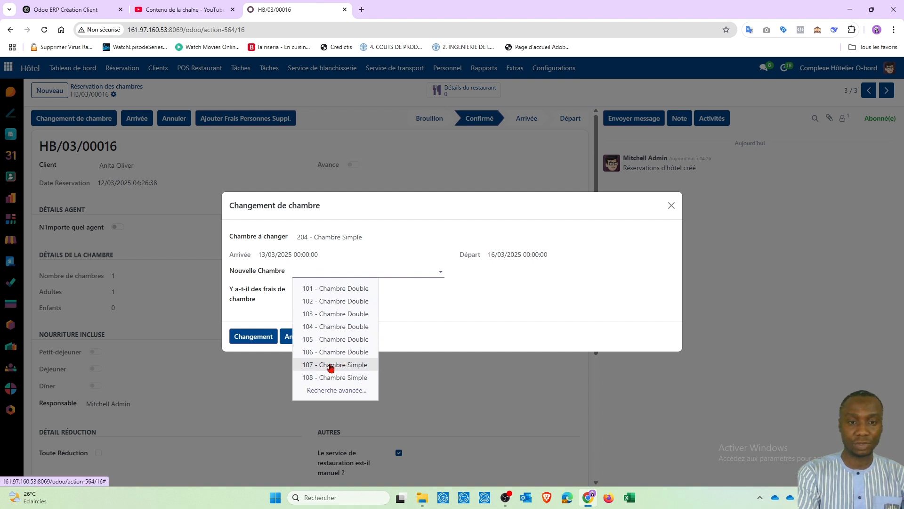
click(330, 365)
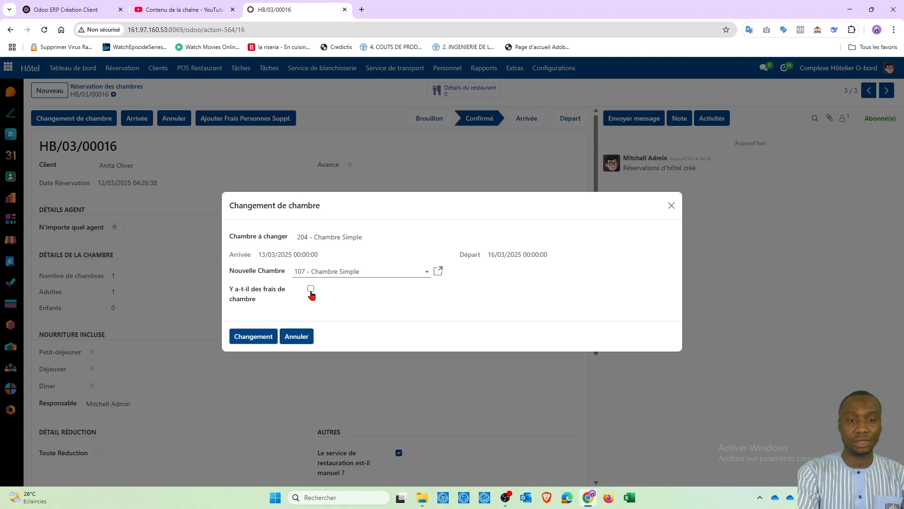
click(253, 336)
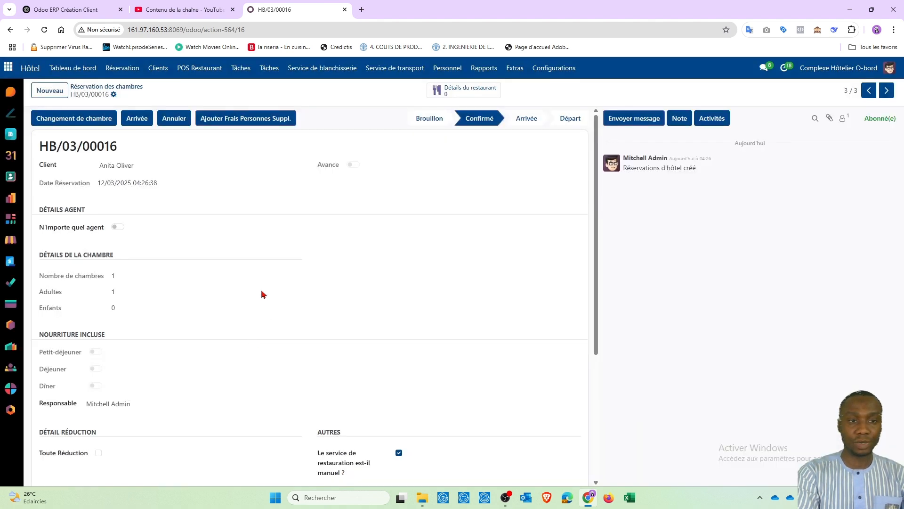
Step: Check the new room assignment in the reservation's room lines, reopening it from the list, and on the hotel room dashboard
scroll(245, 341, down, 3)
scroll(244, 340, down, 1)
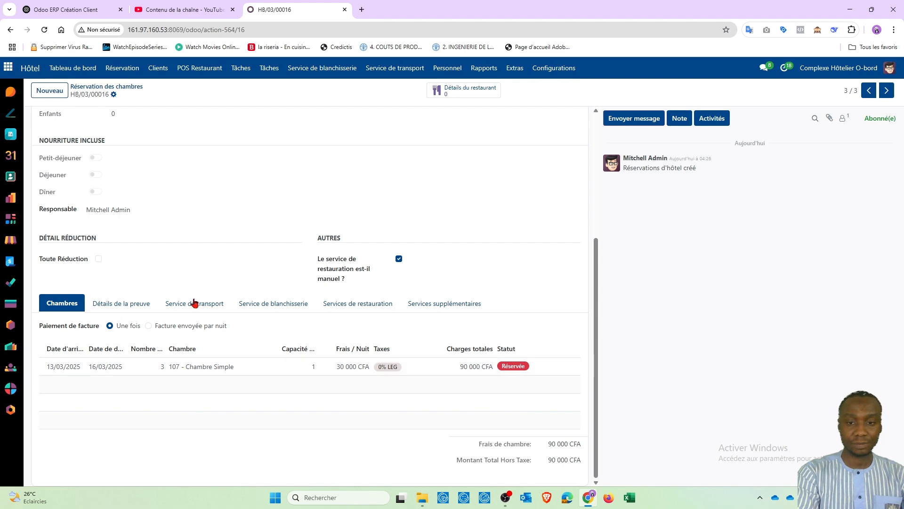
scroll(194, 296, up, 4)
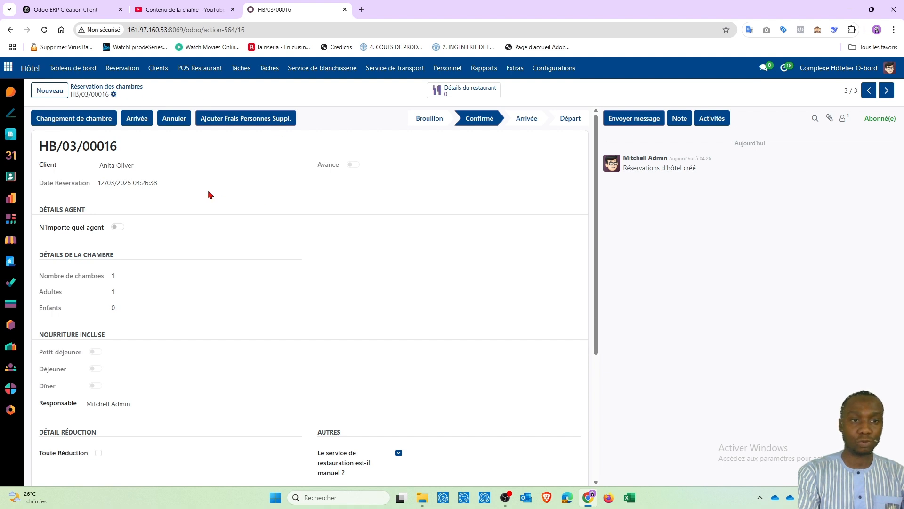
click(99, 88)
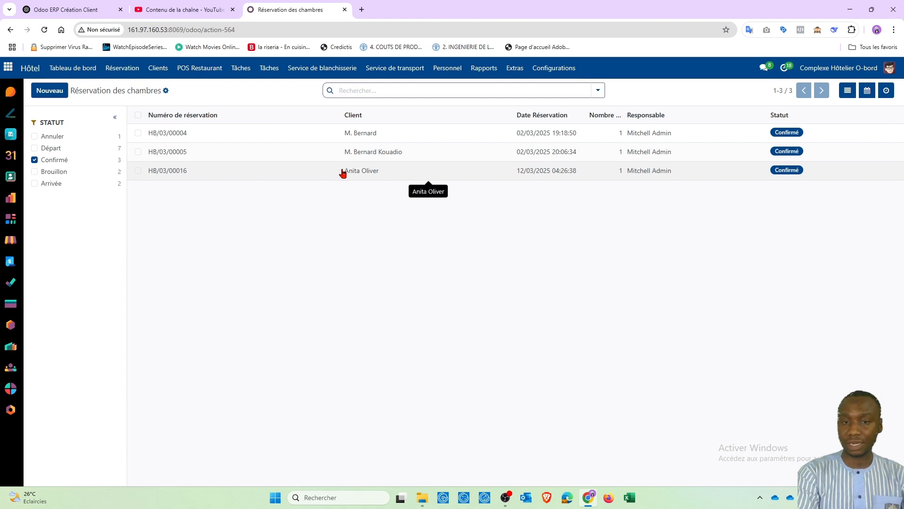
click(371, 174)
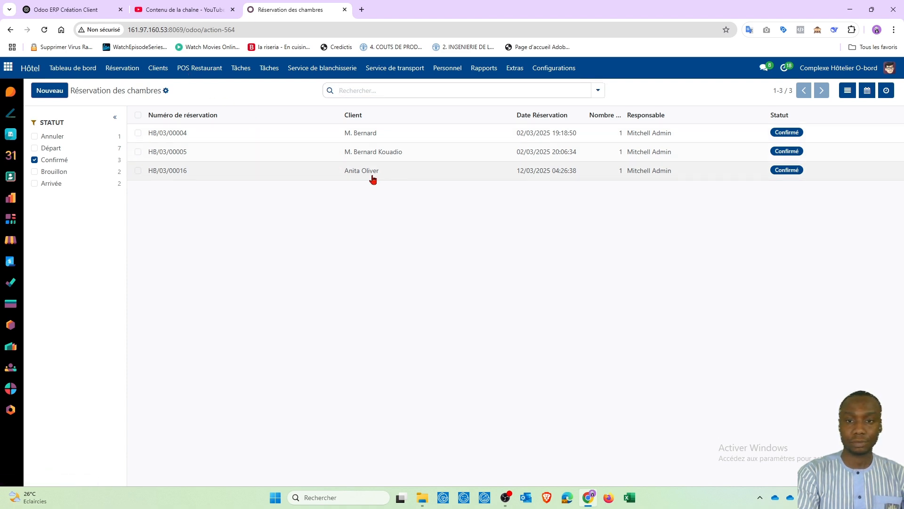
scroll(460, 355, down, 5)
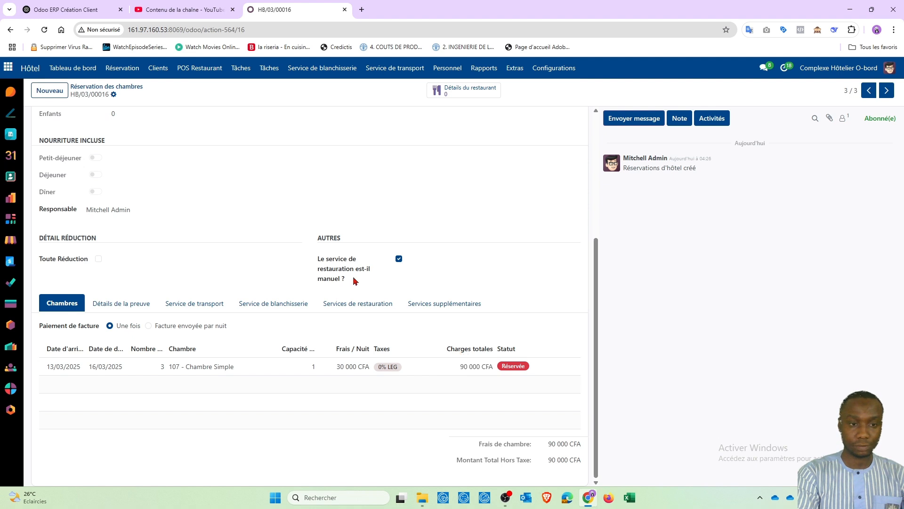
scroll(356, 281, up, 5)
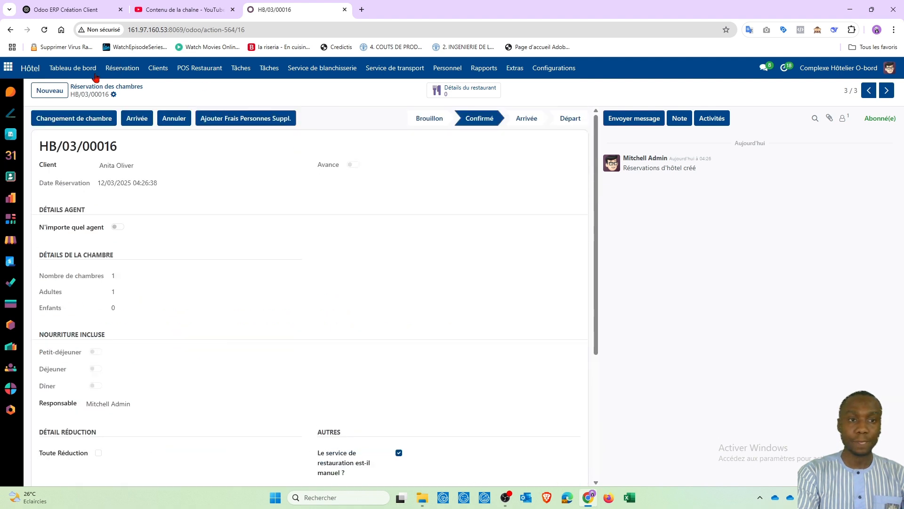
click(75, 69)
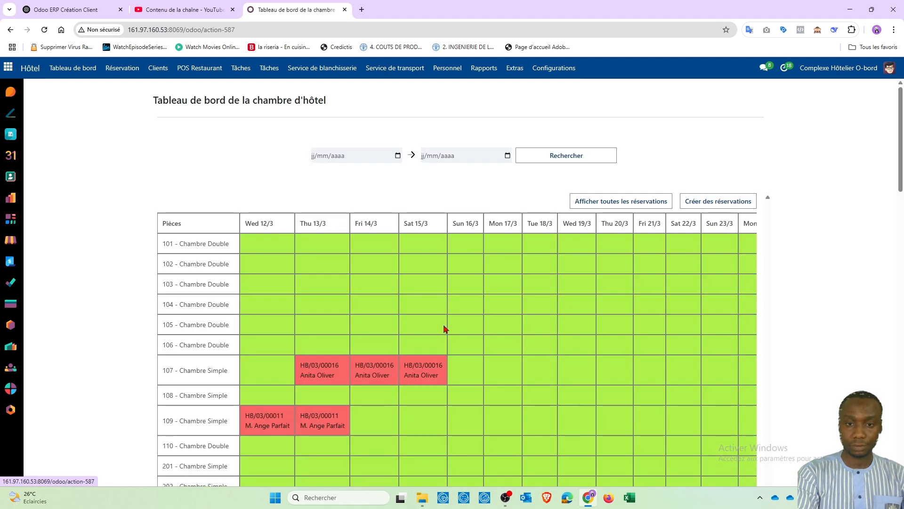
scroll(444, 329, down, 1)
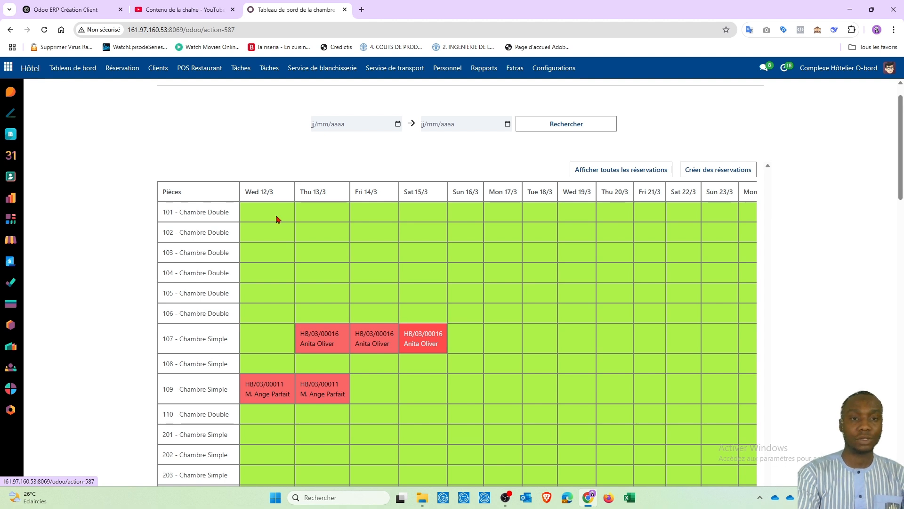
Step: Filter the room reservations to the Arrivée status, open the one dated 02/03/2025, and review its room line
click(120, 69)
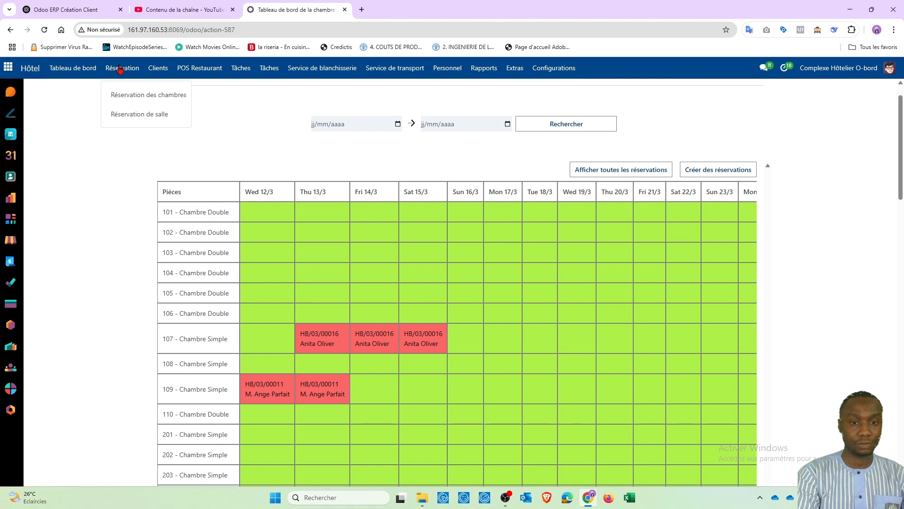
click(131, 95)
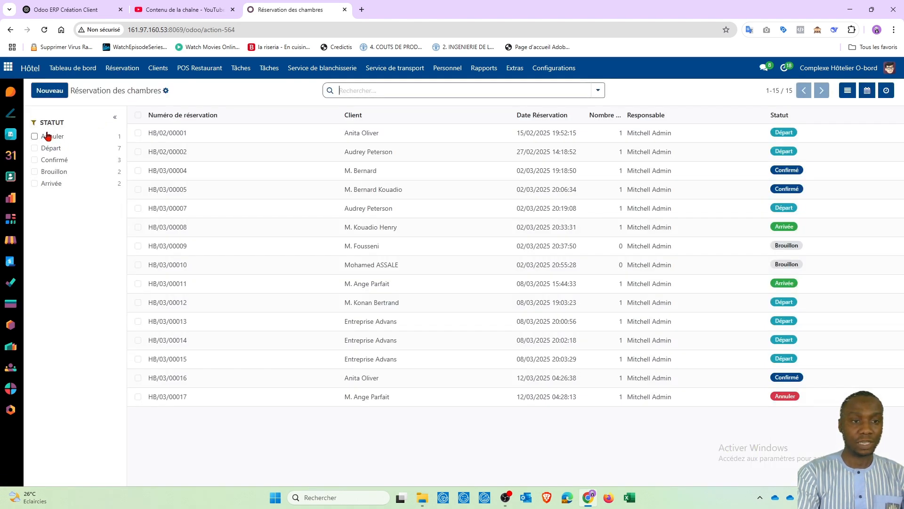
click(35, 185)
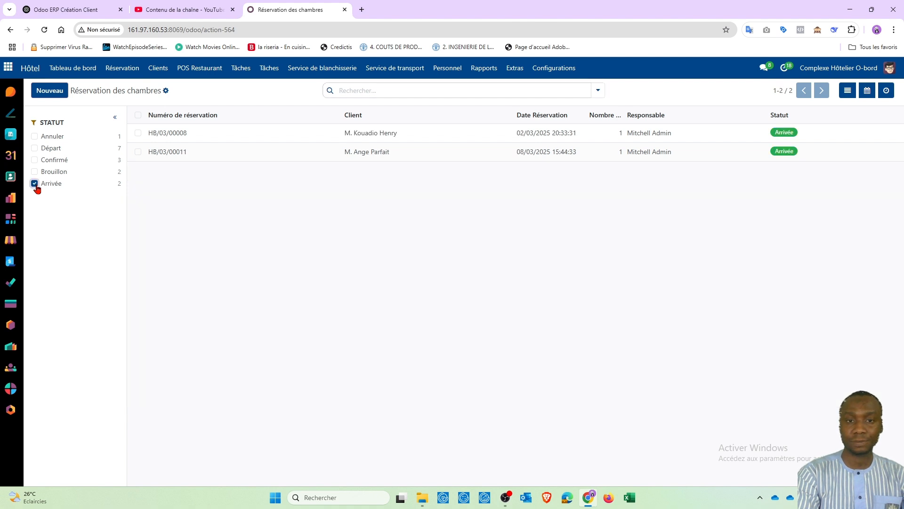
click(361, 136)
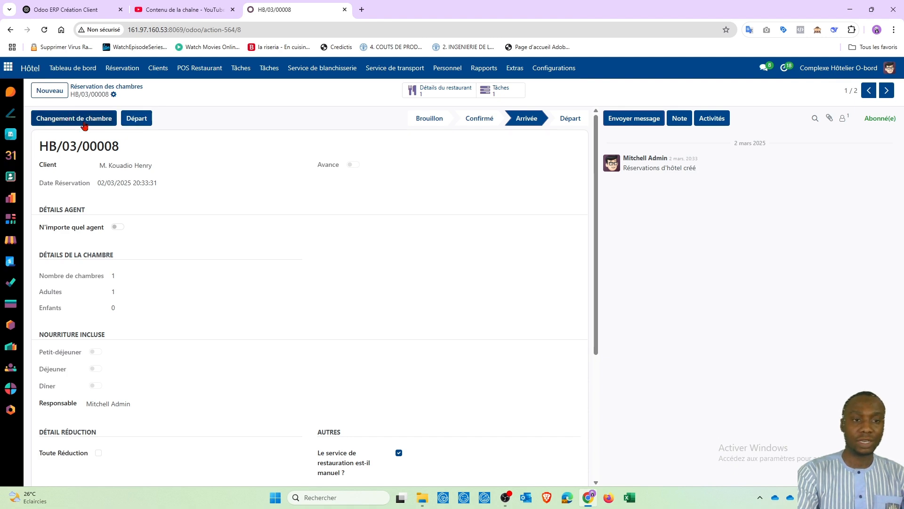
scroll(43, 194, down, 4)
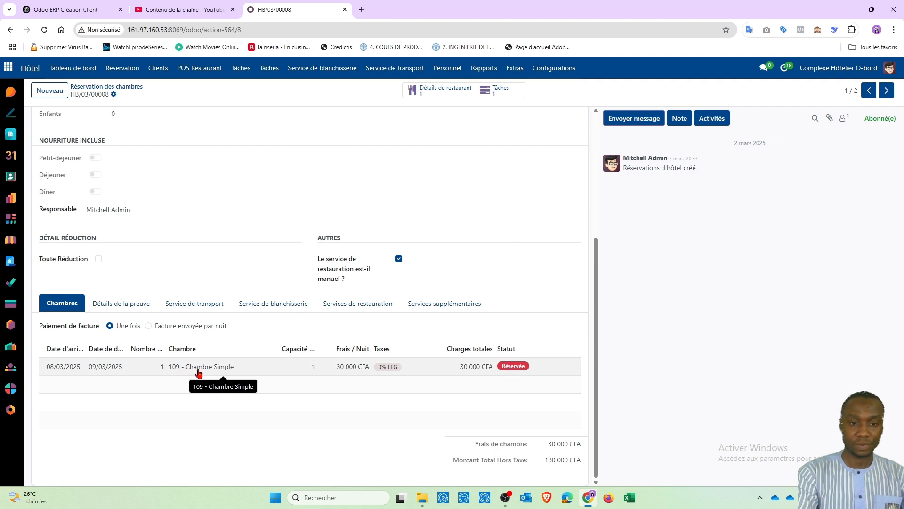
scroll(198, 372, up, 4)
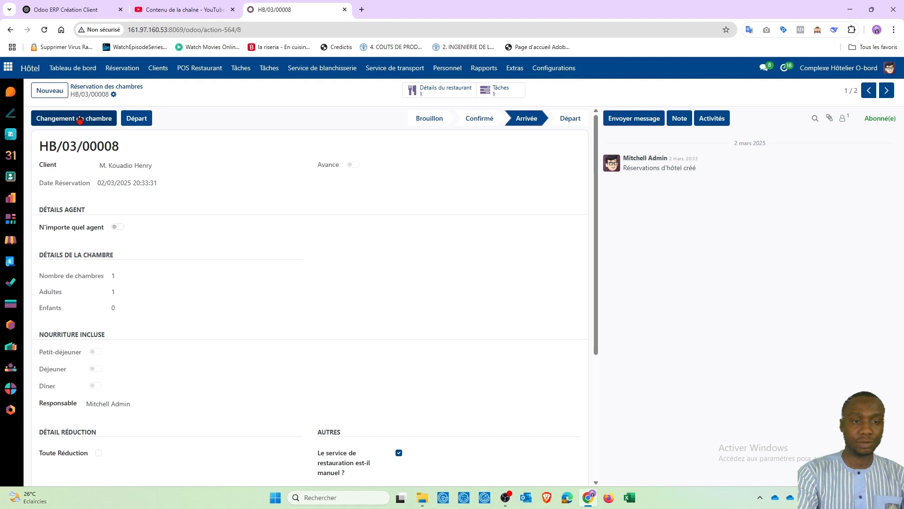
Step: Start a room change on the checked-in reservation, replacing 109 - Chambre Simple with 106 - Chambre Double
click(80, 119)
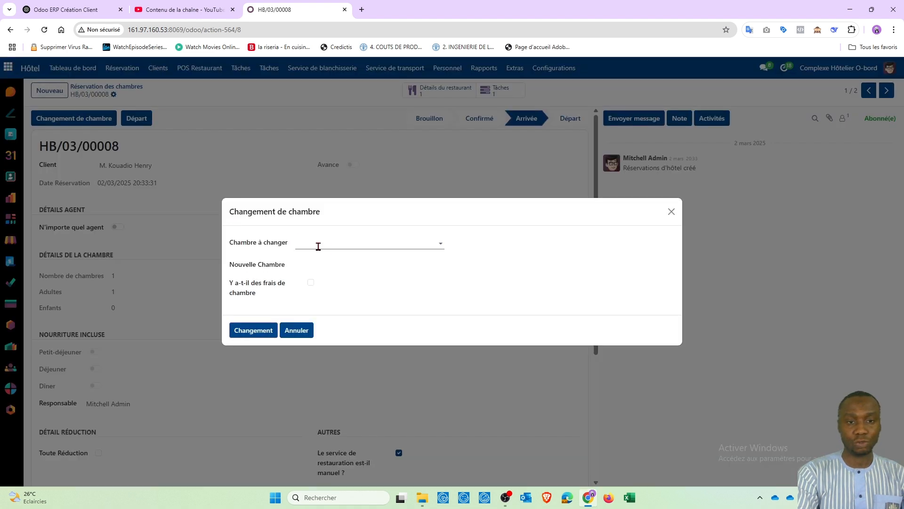
click(319, 247)
click(338, 260)
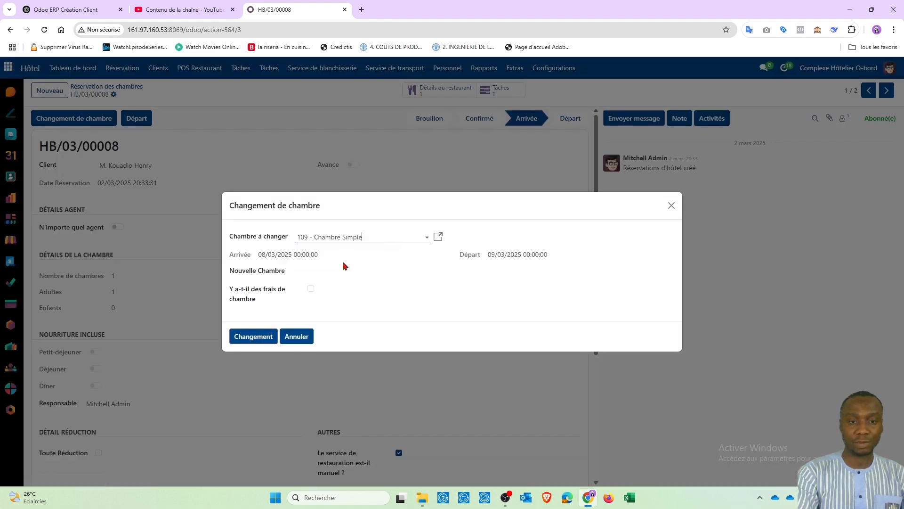
click(345, 271)
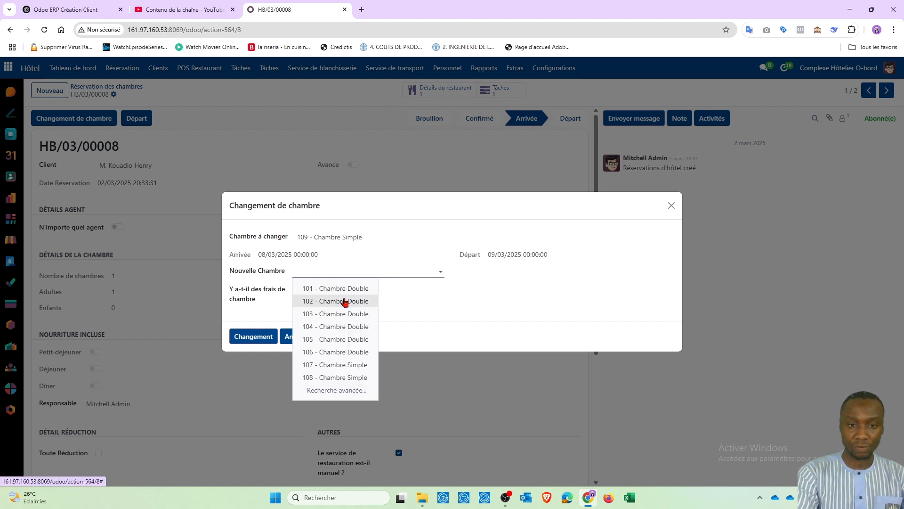
click(339, 352)
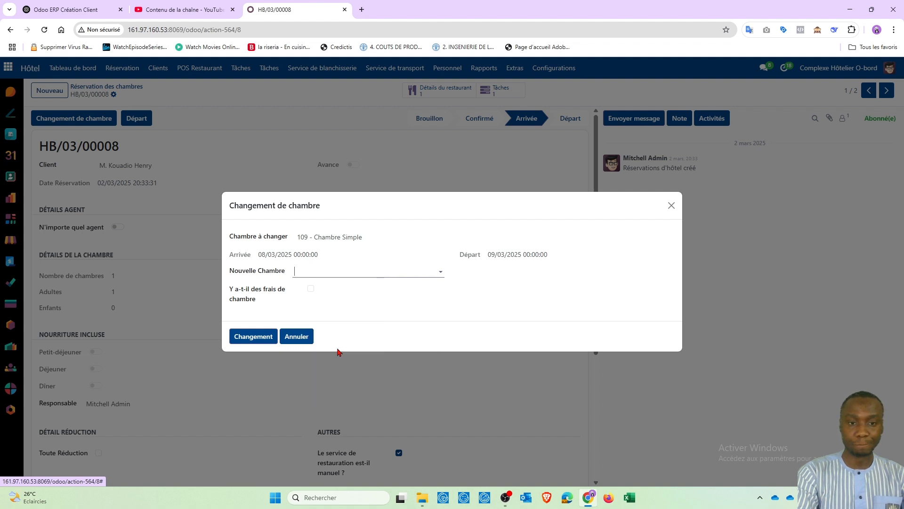
Step: Enable room change fees, set the fee to 15000, and apply the room change
click(311, 289)
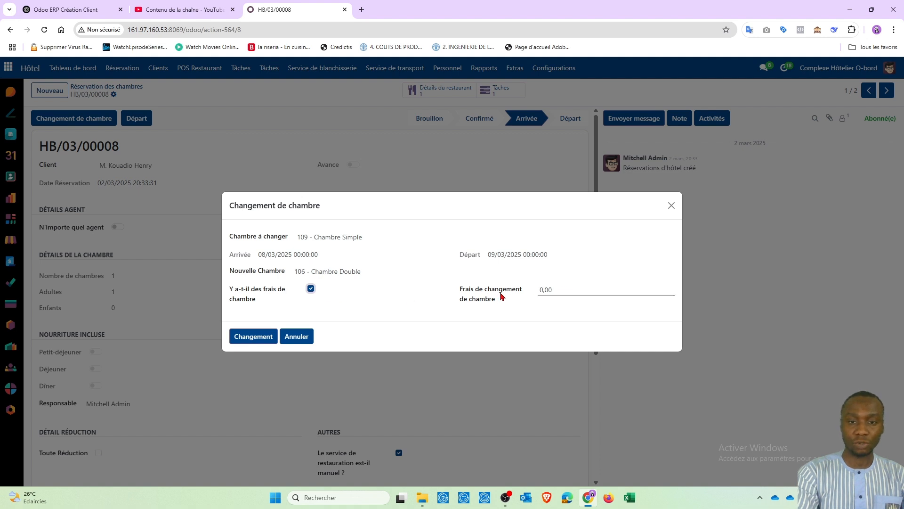
click(562, 287)
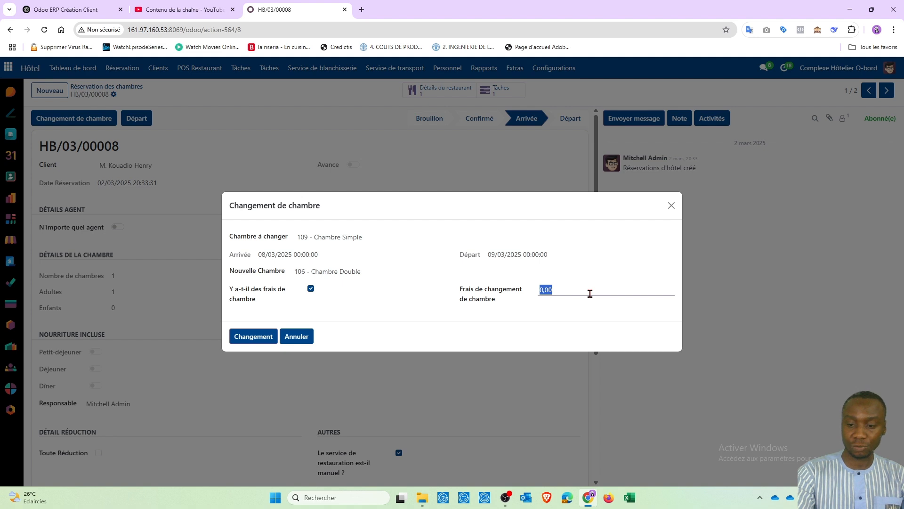
text(15)
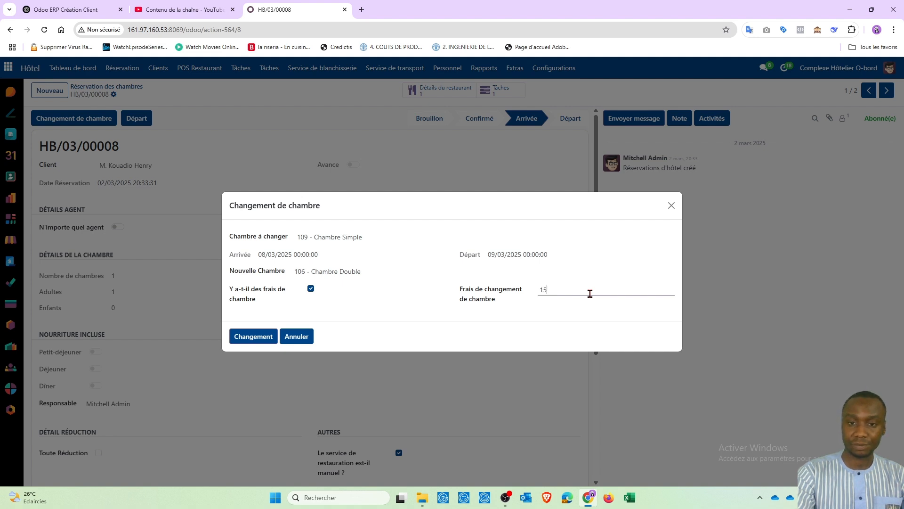
text(0)
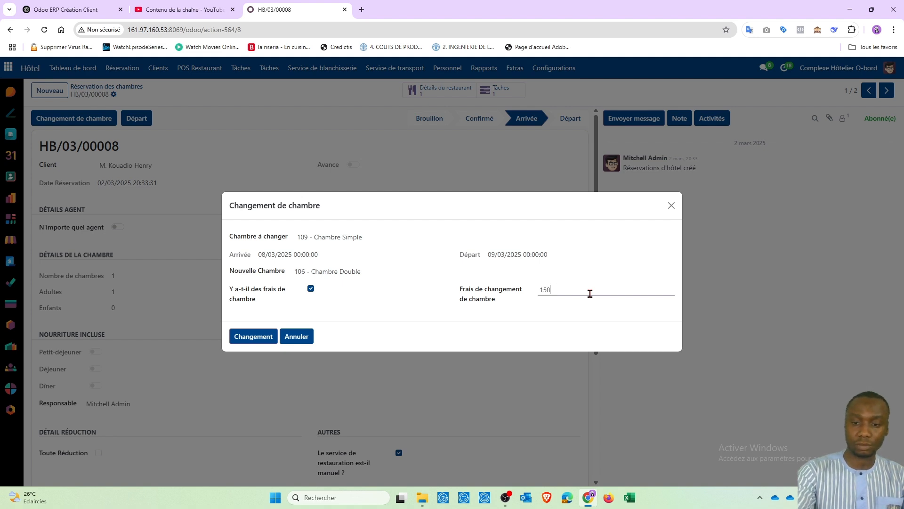
text(00)
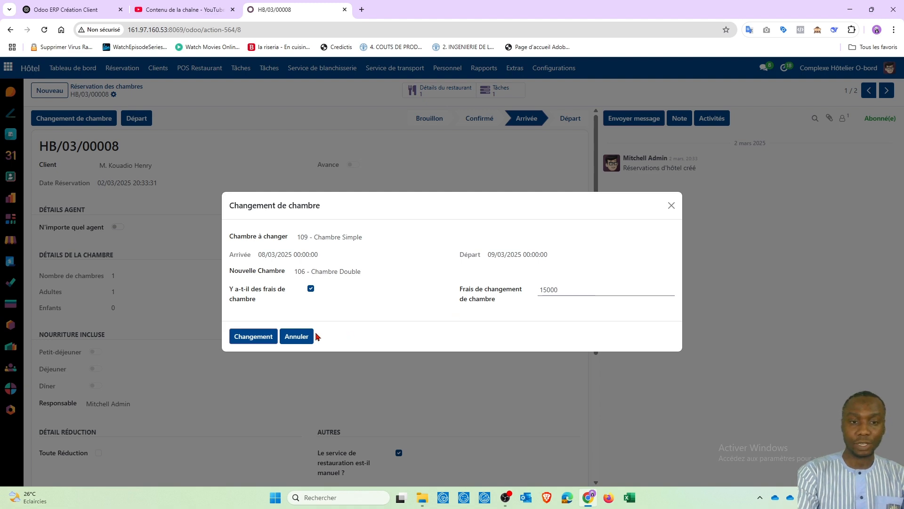
click(252, 338)
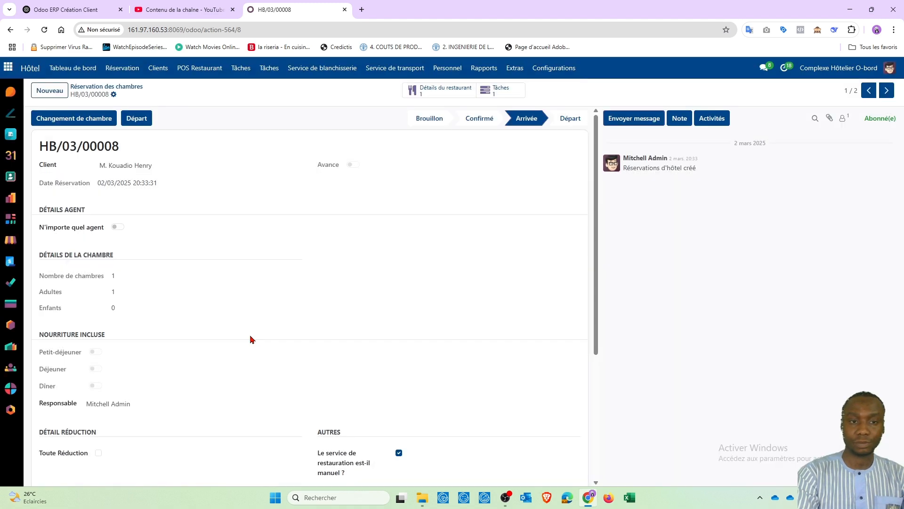
Step: Check the reservation's room line and the room change fee among its additional services
scroll(251, 339, down, 4)
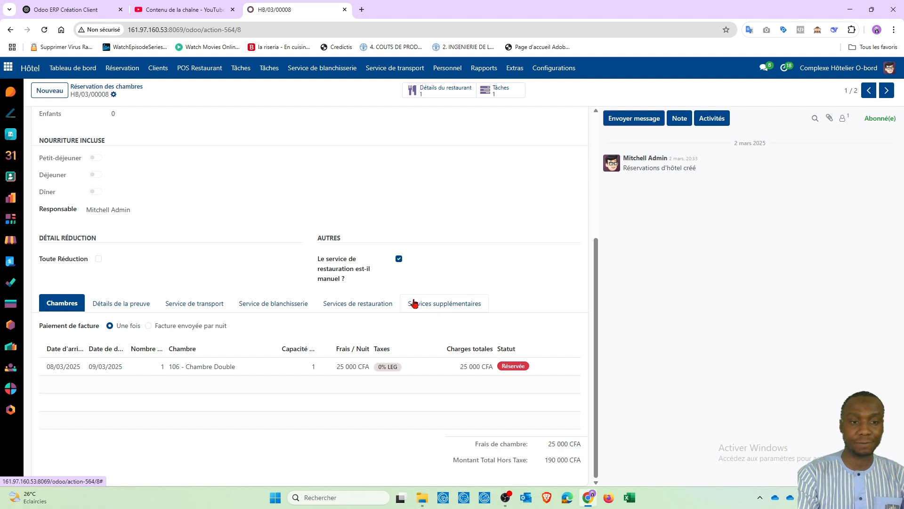
scroll(421, 304, up, 1)
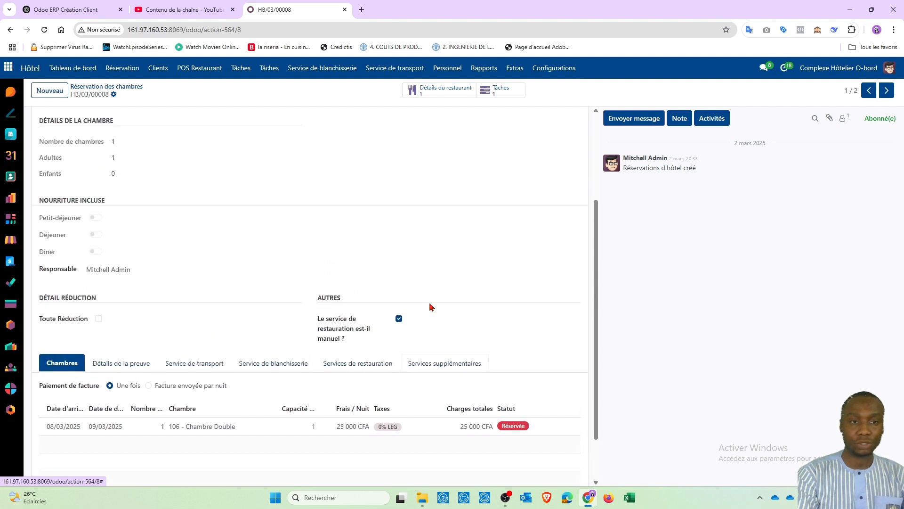
click(447, 365)
scroll(448, 398, down, 1)
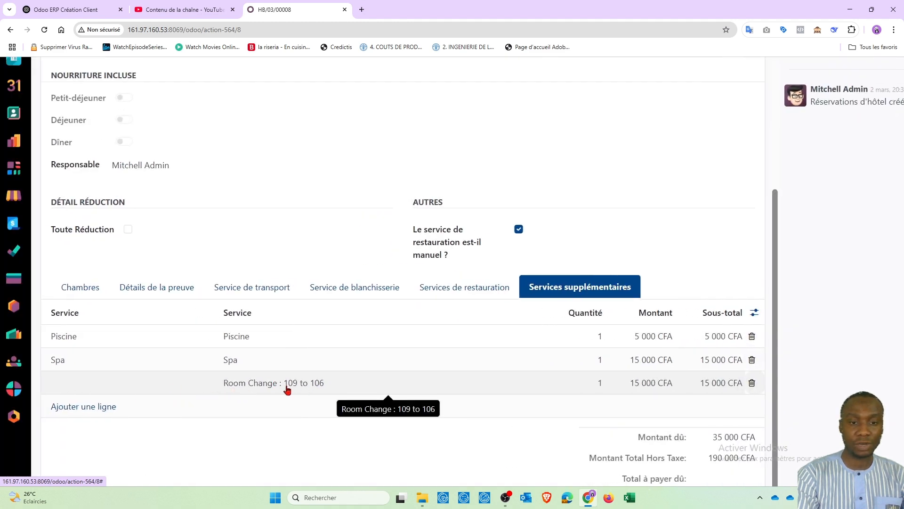
scroll(460, 370, right, 2)
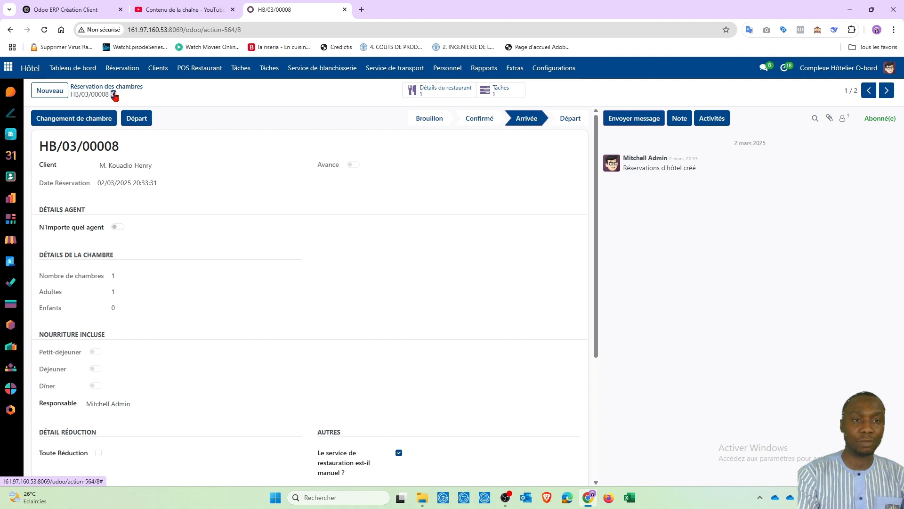
Step: Generate the reservation details report as a PDF and open the downloaded file
click(114, 95)
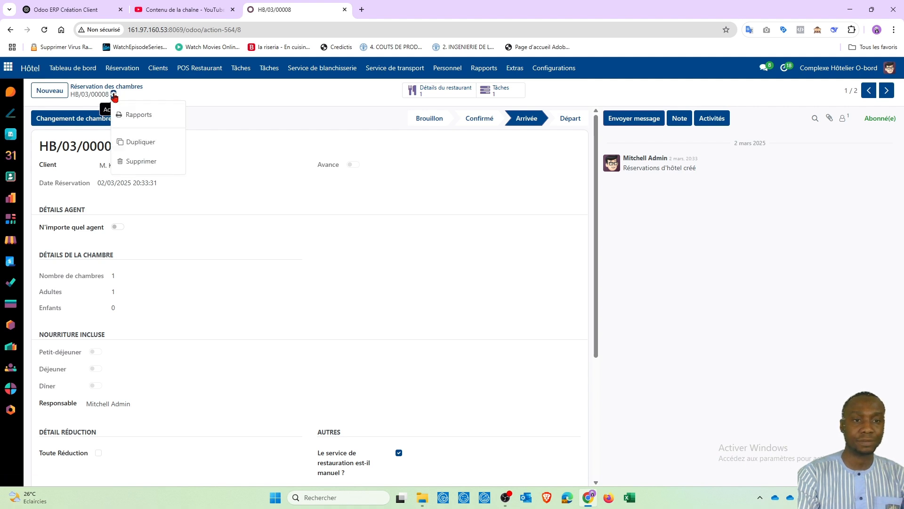
click(139, 117)
click(118, 94)
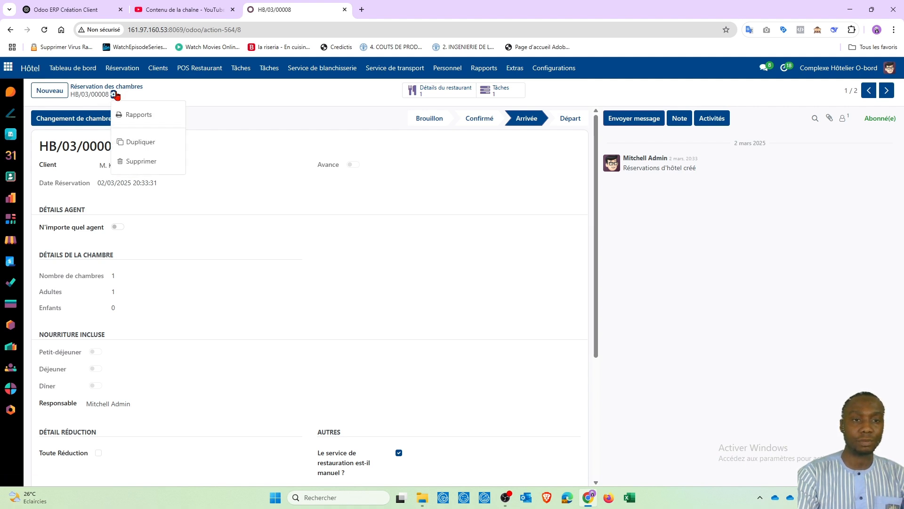
click(133, 113)
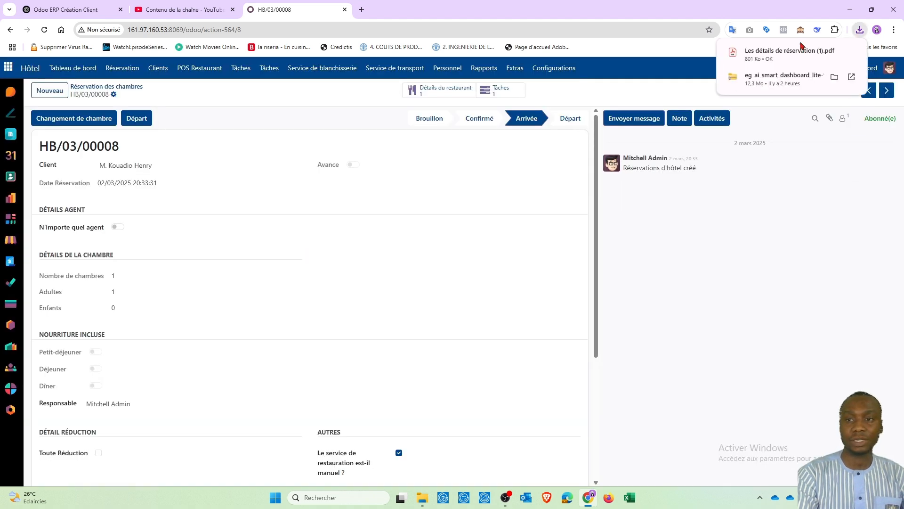
click(792, 54)
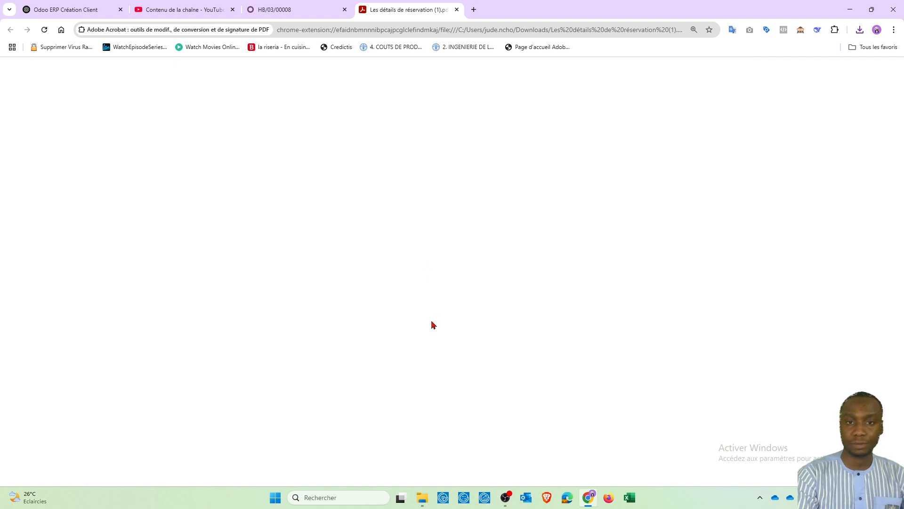
Step: Review the room details and additional services in the PDF report, including the room change fee, and close it
scroll(433, 325, down, 2)
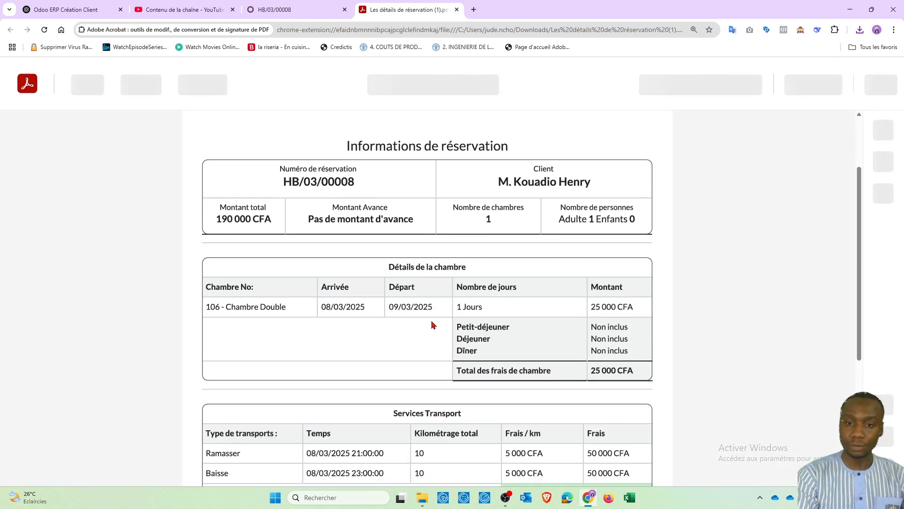
scroll(433, 325, down, 5)
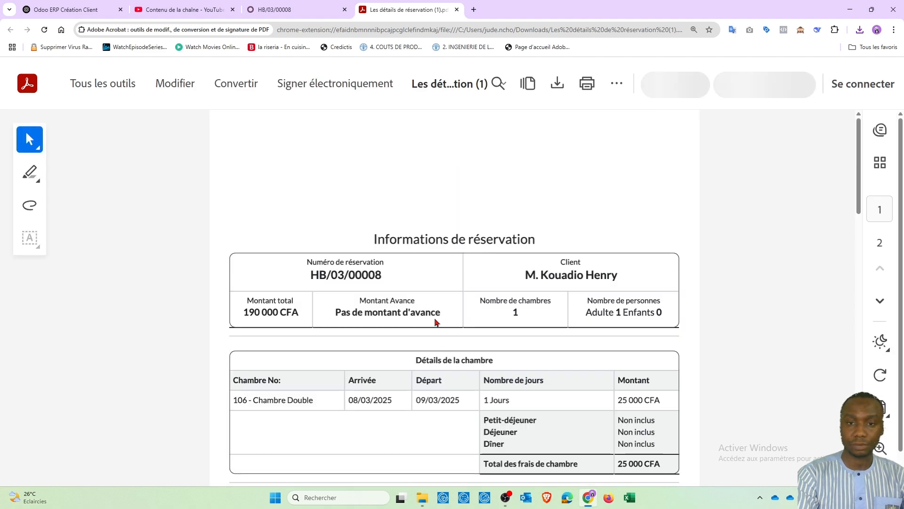
scroll(436, 322, down, 14)
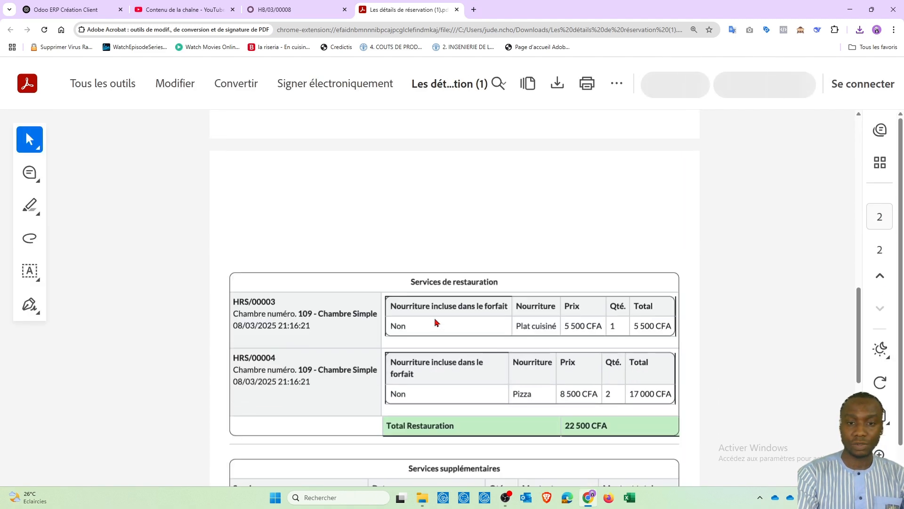
scroll(437, 323, down, 4)
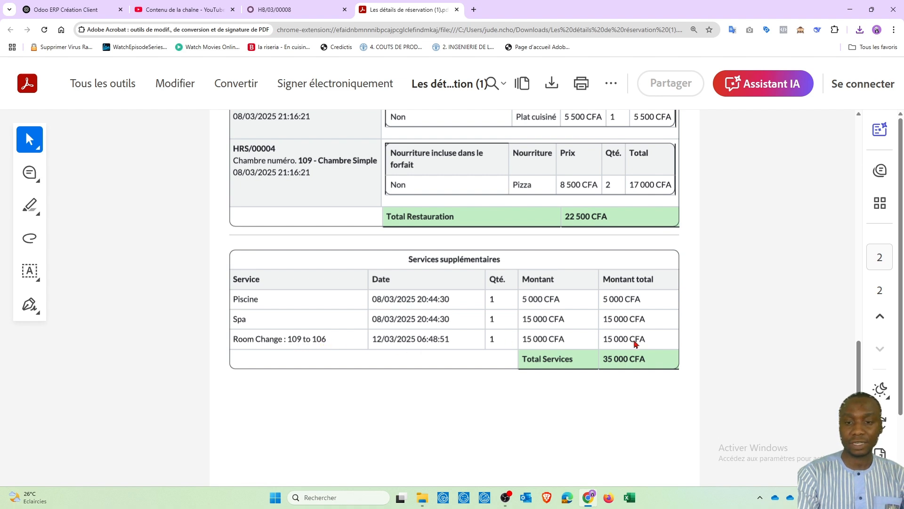
click(457, 9)
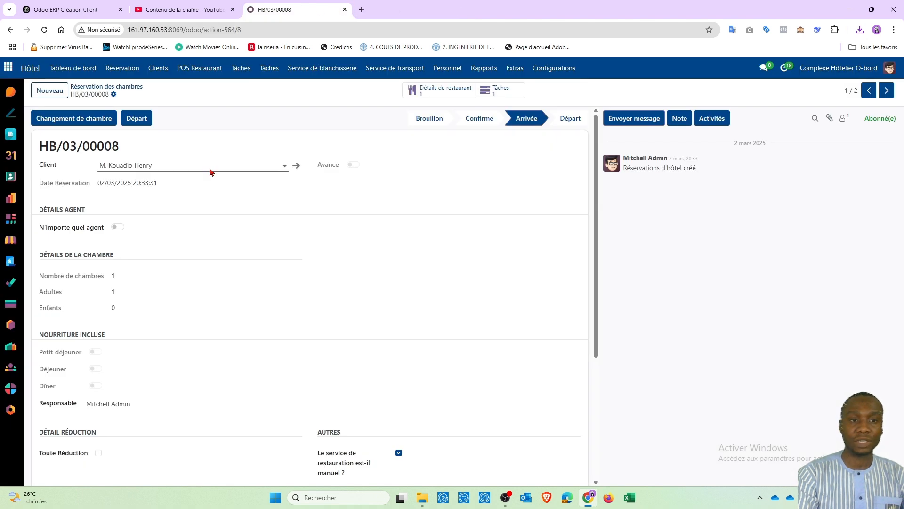
Step: Leave the reservation for the reservations list and open the hotel dashboard
click(95, 88)
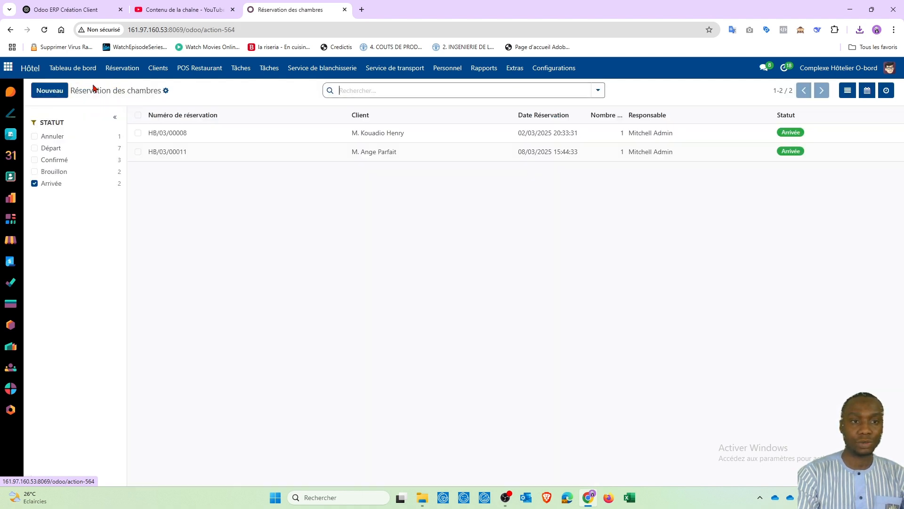
click(72, 66)
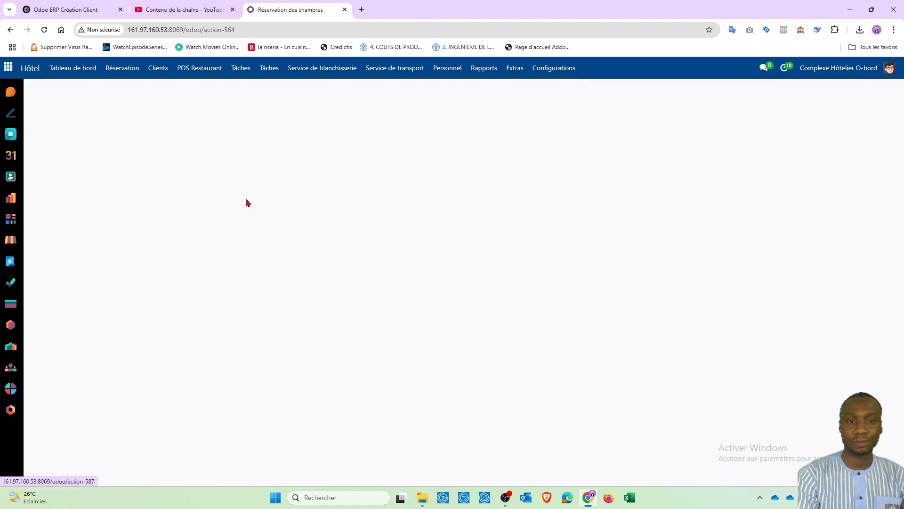